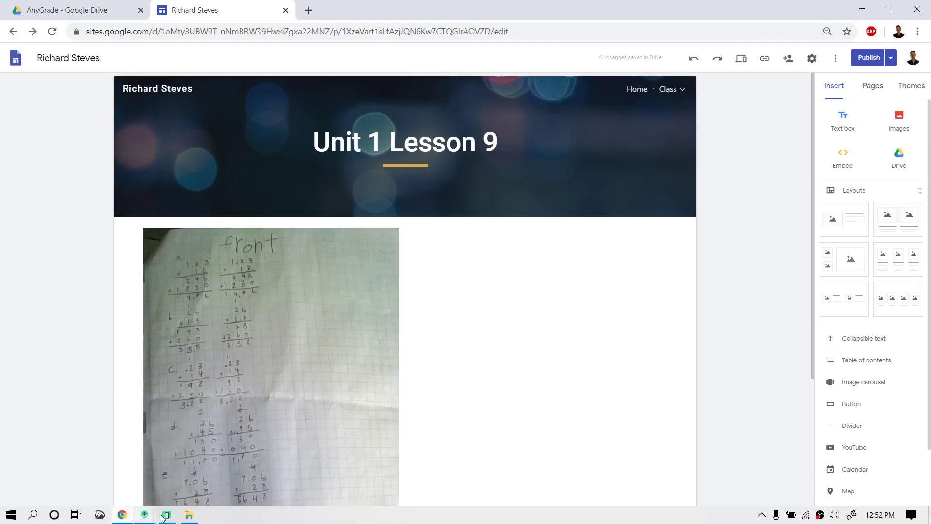
Step: Bring the phone emulator forward and take a new photo with the Camera app
{"action": "mouse_move", "coordinate": [169, 517]}
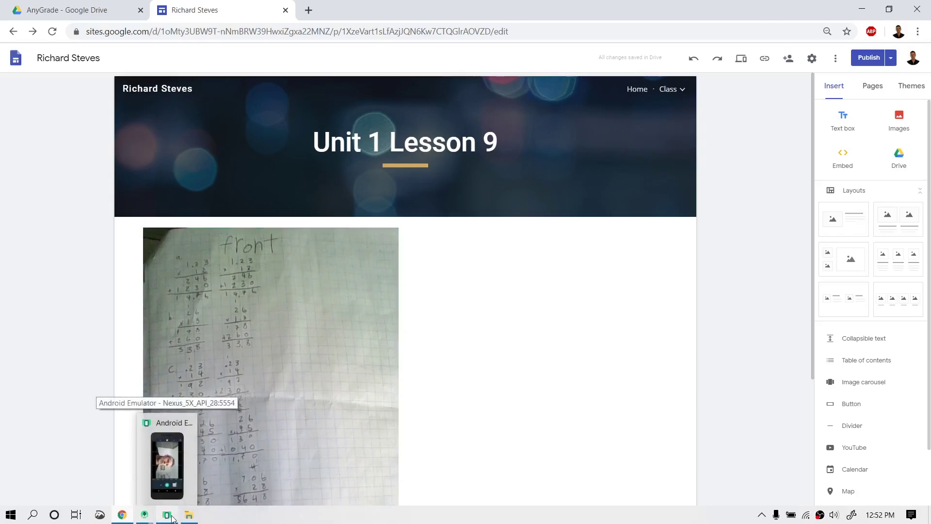
{"action": "left_click", "coordinate": [172, 517]}
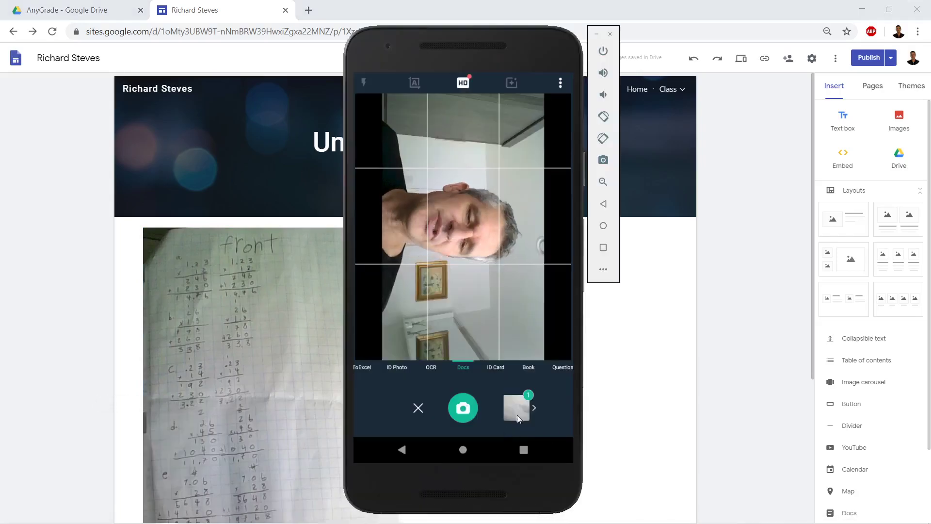
{"action": "left_click", "coordinate": [463, 451]}
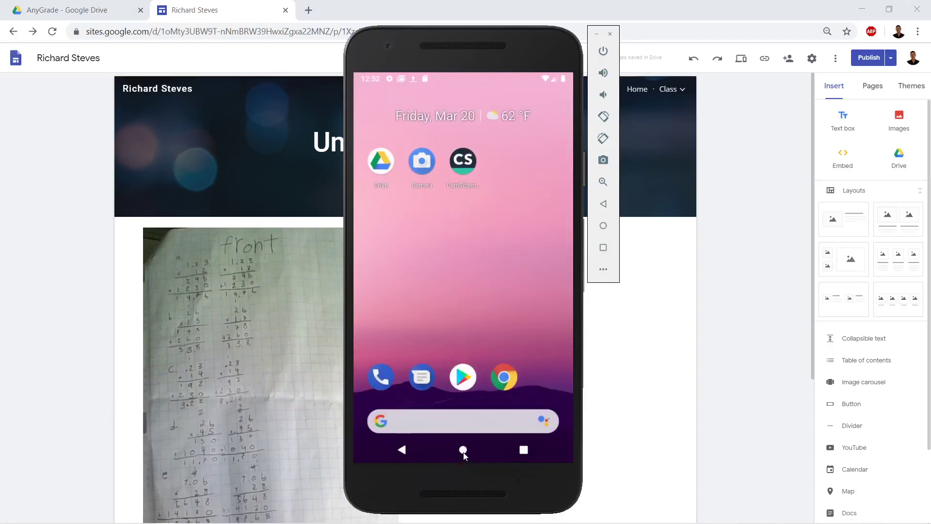
{"action": "left_click", "coordinate": [427, 164]}
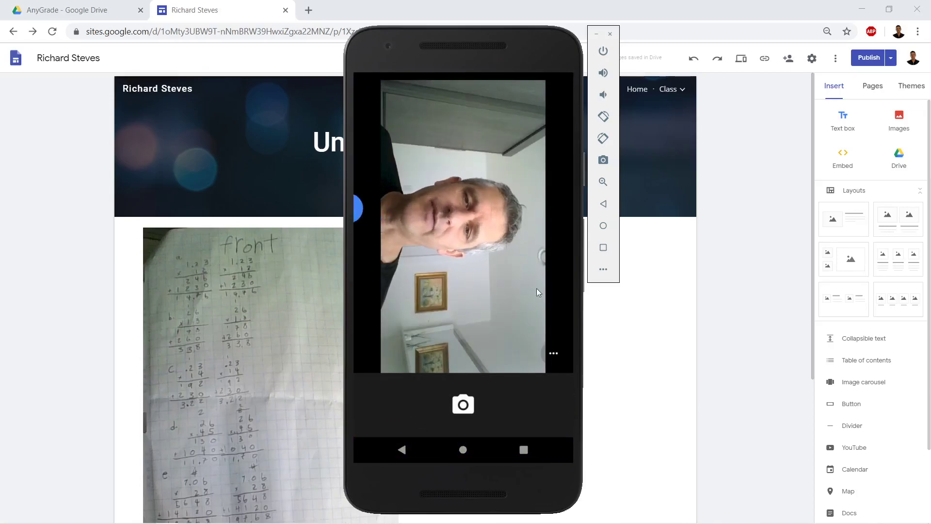
{"action": "left_click", "coordinate": [475, 405]}
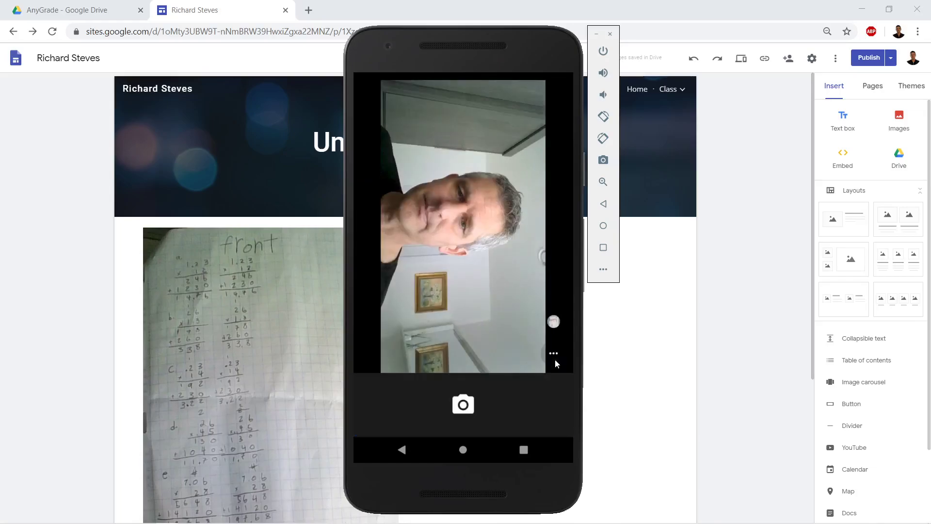
Step: Open the captured photo and swipe through the gallery to the front worksheet photo
{"action": "left_click", "coordinate": [553, 322]}
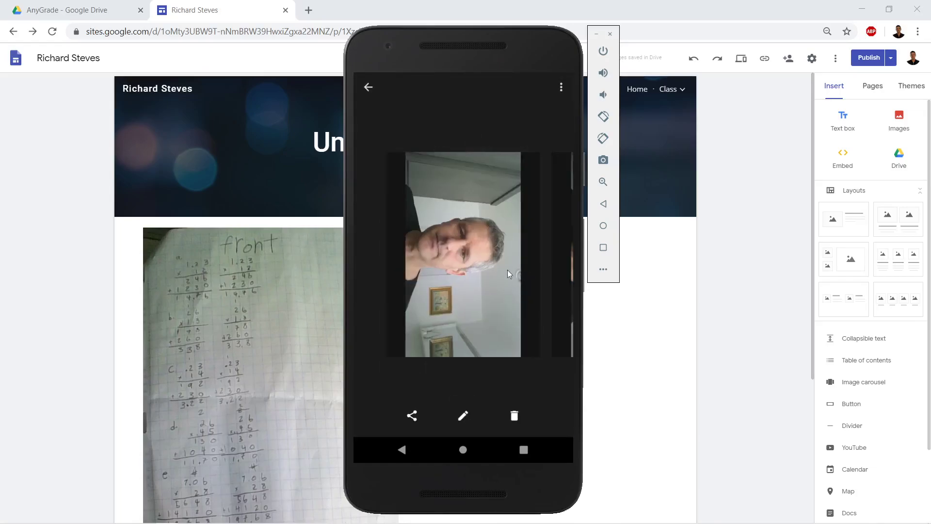
{"action": "left_click_drag", "start_coordinate": [387, 275], "coordinate": [488, 261]}
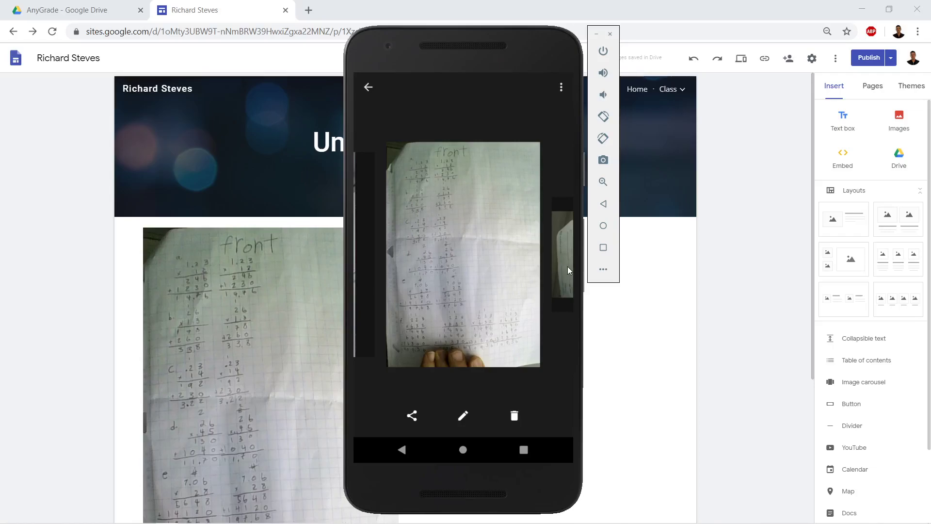
{"action": "left_click_drag", "start_coordinate": [568, 267], "coordinate": [374, 266]}
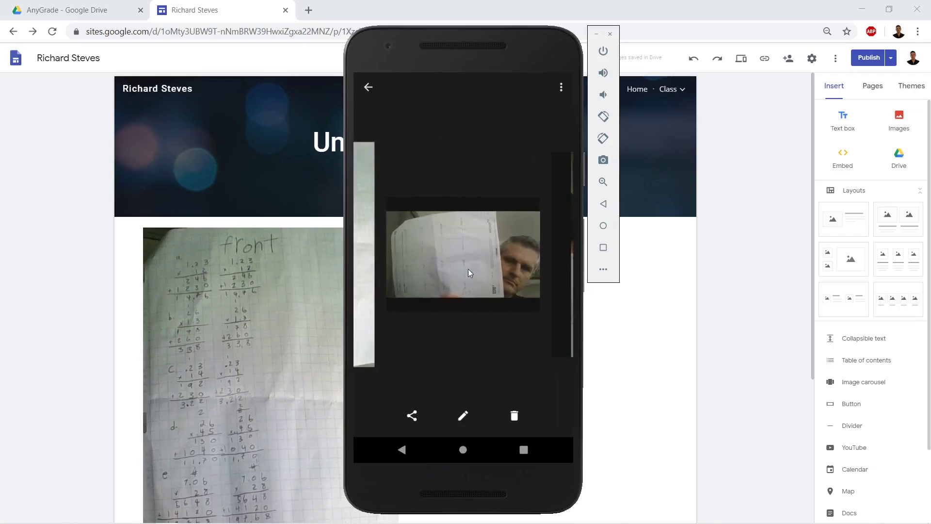
{"action": "left_click_drag", "start_coordinate": [467, 269], "coordinate": [580, 267]}
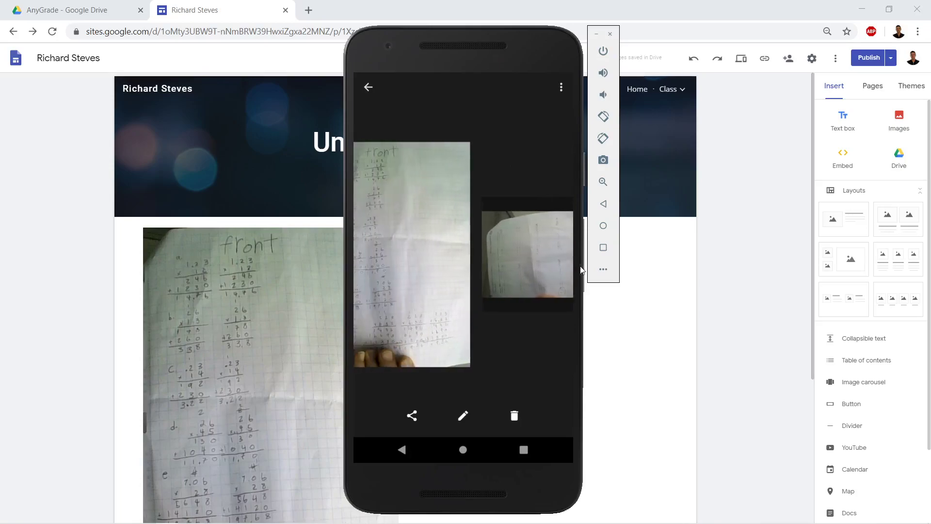
Step: Open the worksheet photo in the editor, then close it without changes
{"action": "left_click", "coordinate": [462, 418]}
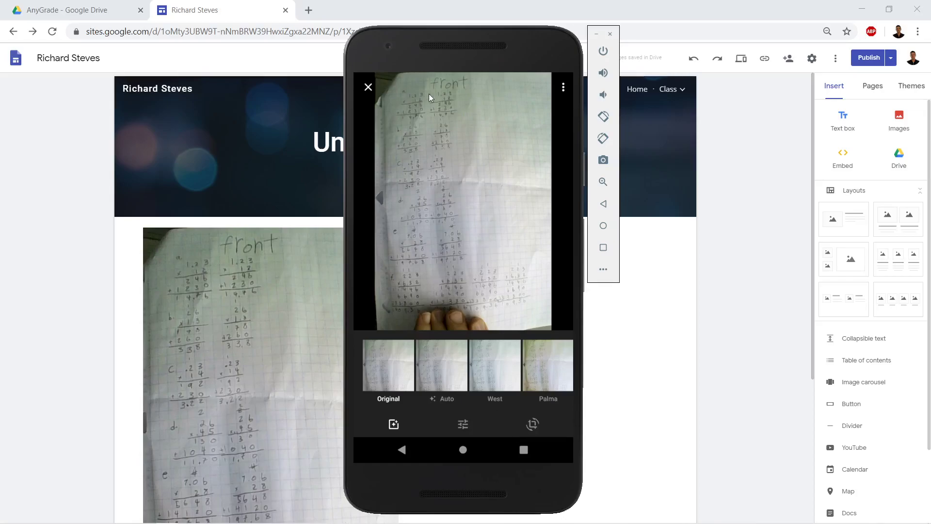
{"action": "left_click", "coordinate": [368, 88]}
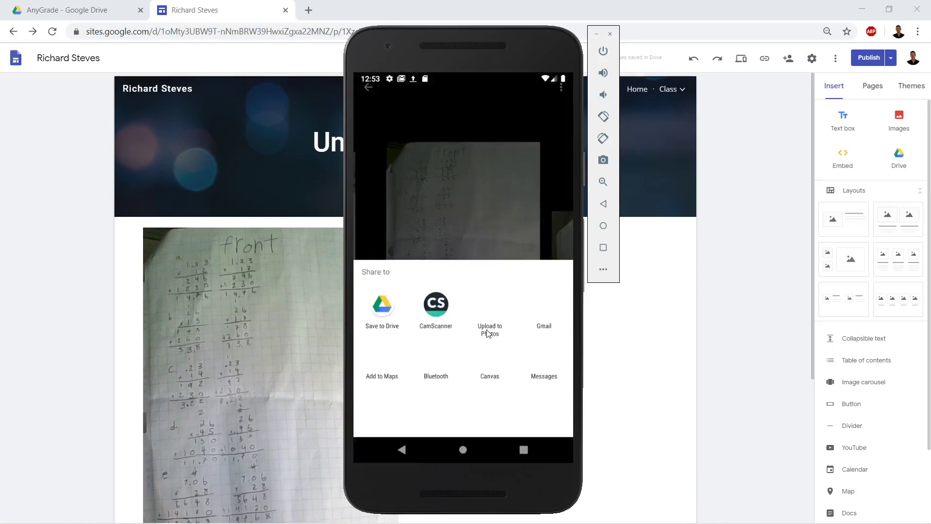
Step: Share the worksheet photo via Gmail and switch to a different sending account
{"action": "left_click", "coordinate": [545, 310]}
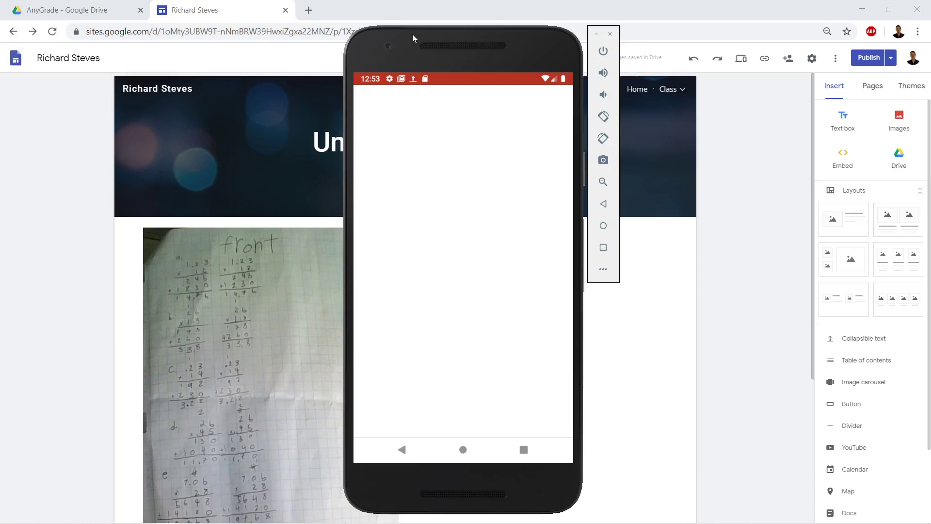
{"action": "left_click_drag", "start_coordinate": [412, 38], "coordinate": [419, 42]}
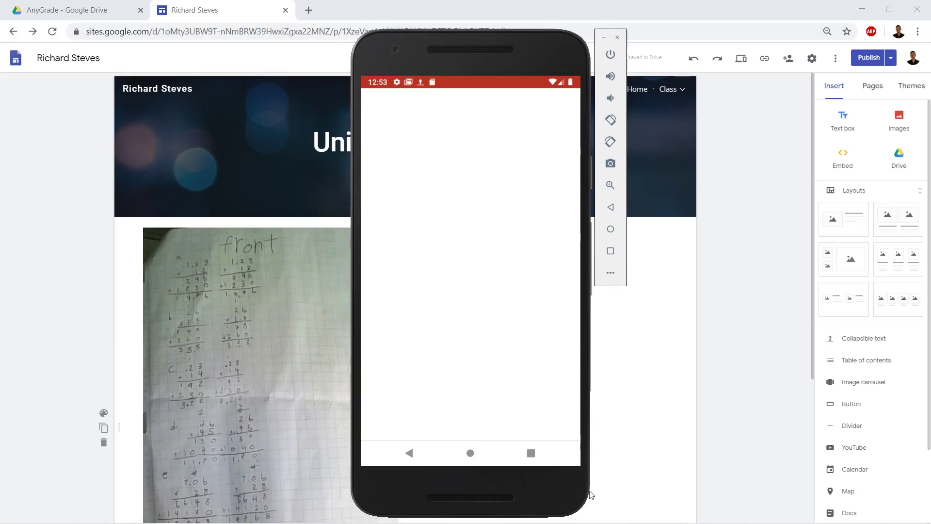
{"action": "left_click", "coordinate": [433, 175]}
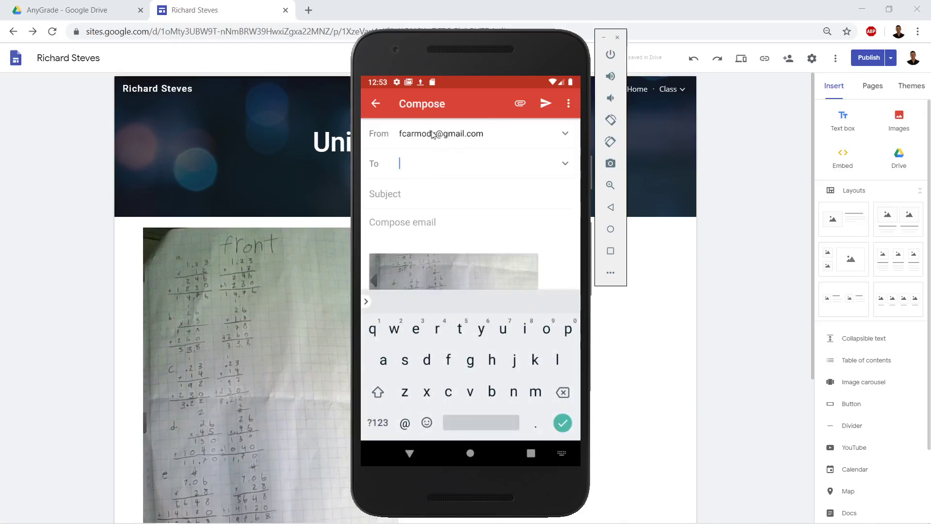
{"action": "left_click", "coordinate": [397, 133]}
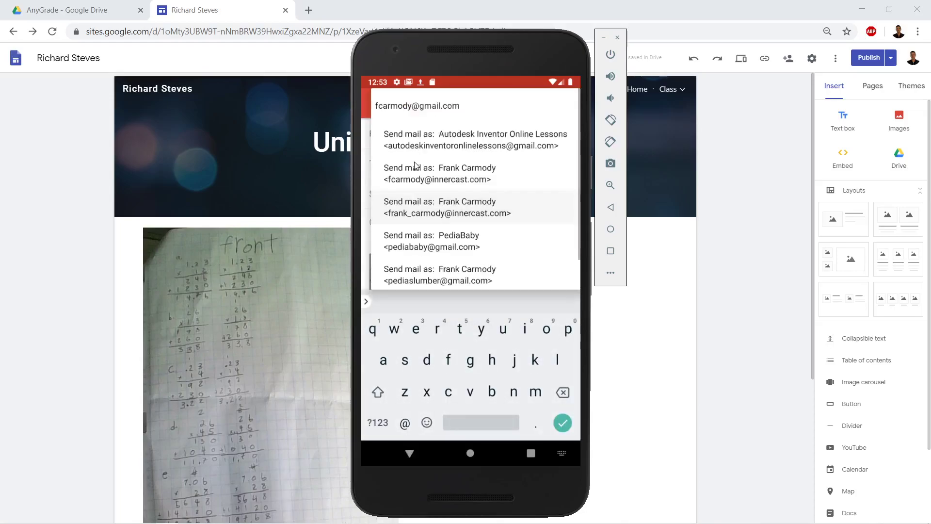
{"action": "left_click", "coordinate": [499, 216]}
Step: Address the email to your own address, add subject 'Math Homework' and send it
{"action": "left_click", "coordinate": [459, 176]}
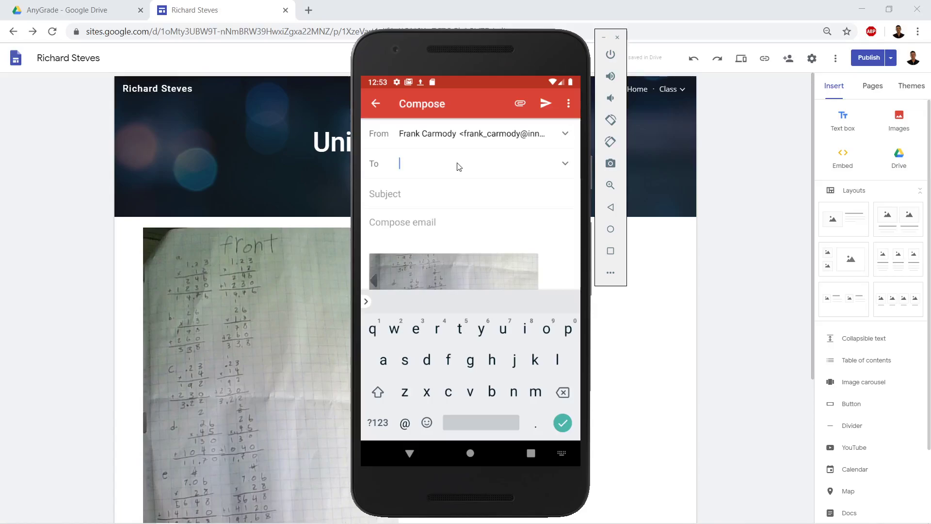
{"action": "type", "text": "fcarmody"}
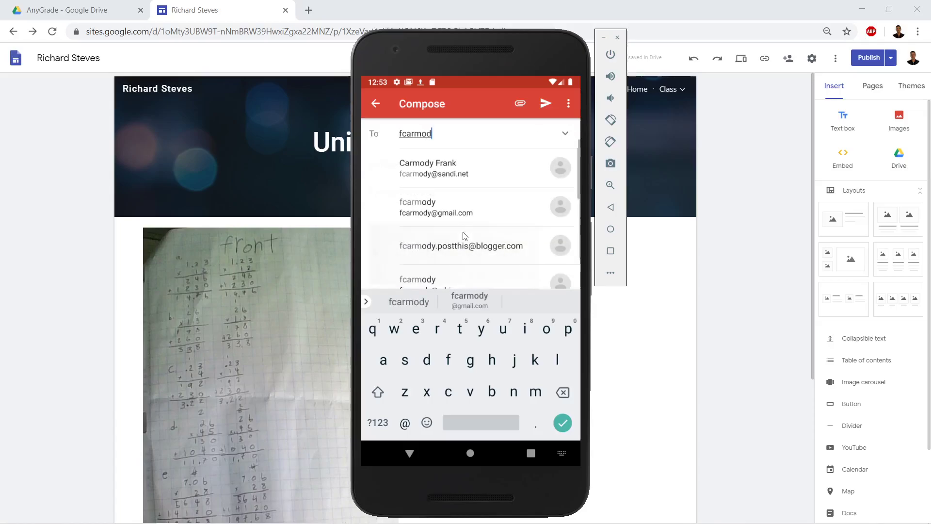
{"action": "left_click", "coordinate": [476, 304]}
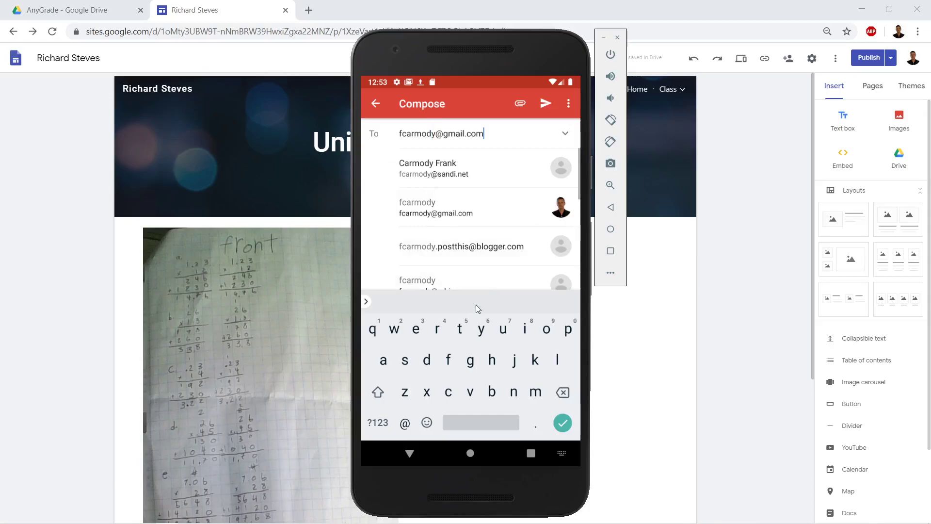
{"action": "left_click", "coordinate": [563, 424]}
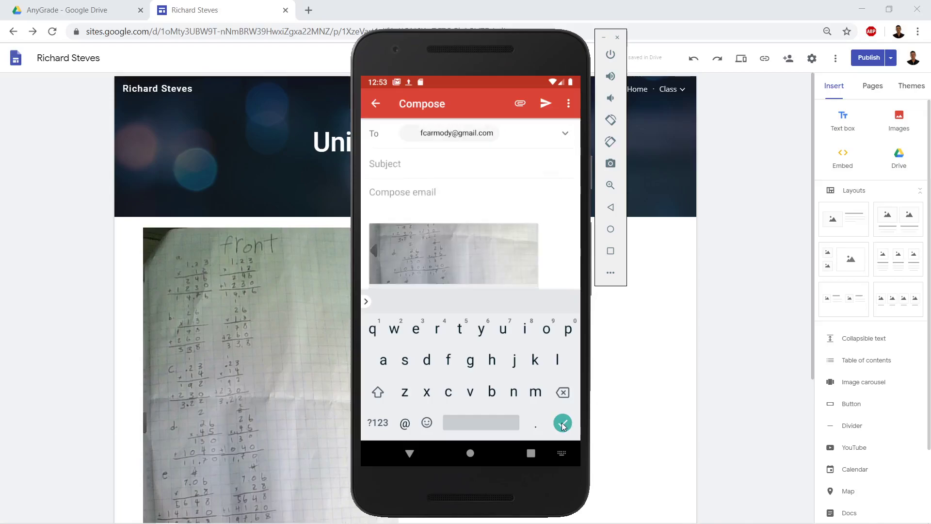
{"action": "left_click", "coordinate": [480, 173]}
{"action": "type", "text": "M"}
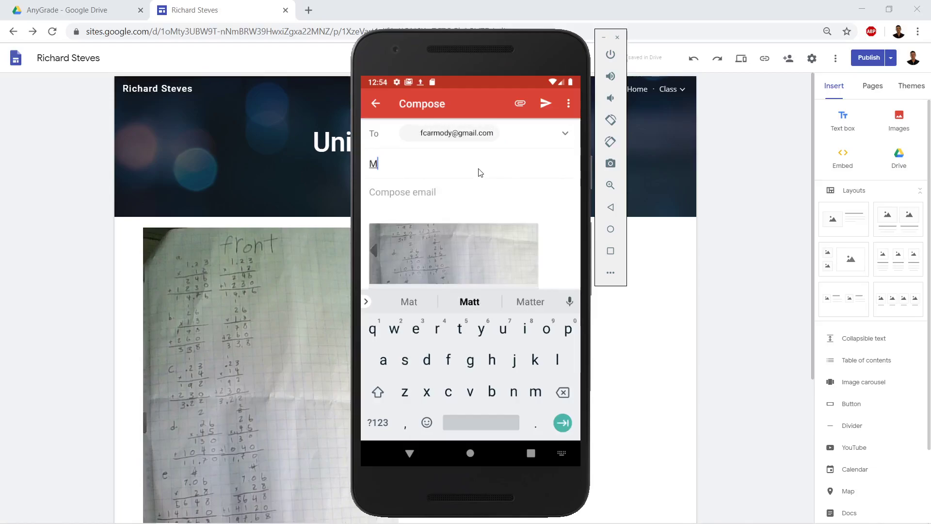
{"action": "type", "text": "ath Homework"}
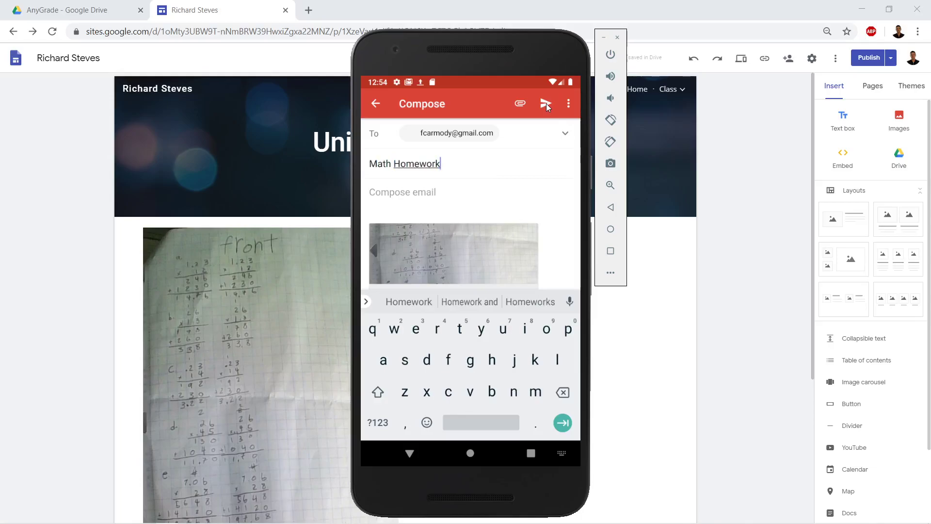
{"action": "left_click", "coordinate": [547, 104]}
Step: Open a new Chrome tab and launch Gmail from the Google apps grid
{"action": "left_click", "coordinate": [31, 310]}
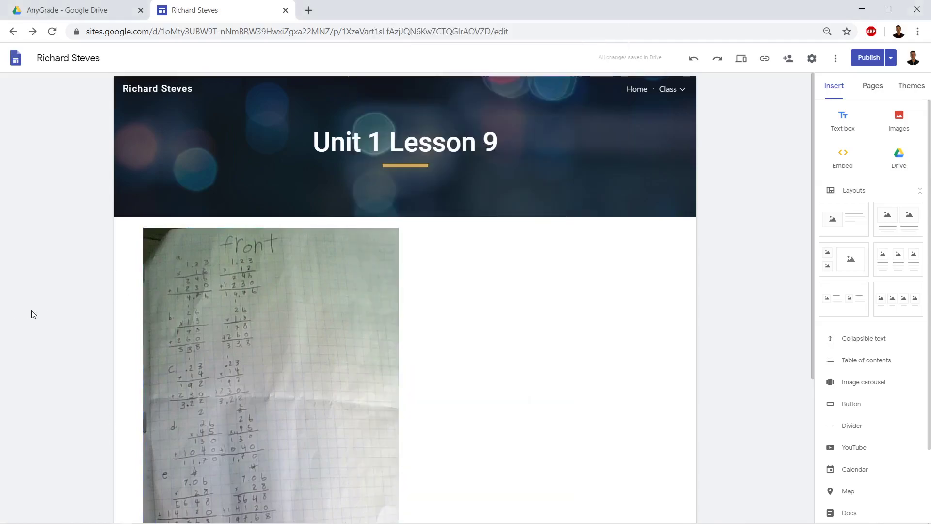
{"action": "left_click", "coordinate": [309, 10]}
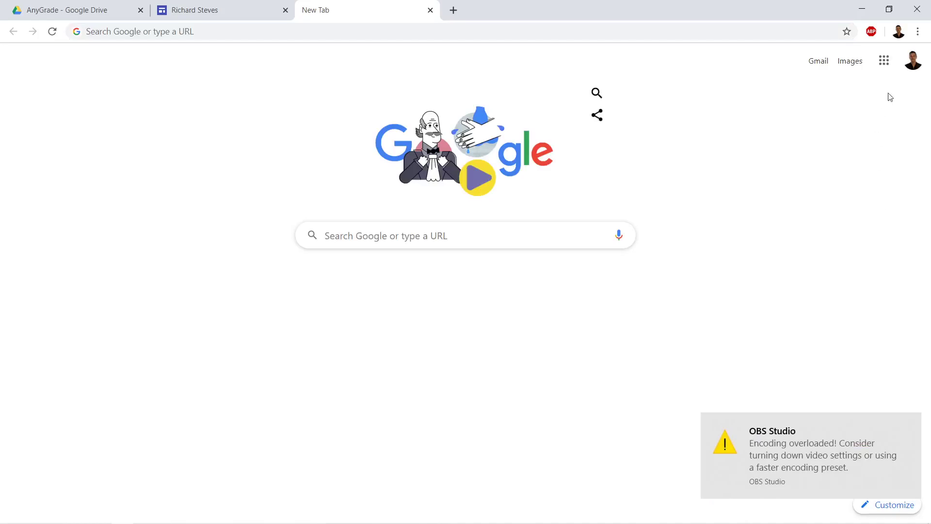
{"action": "left_click", "coordinate": [884, 60]}
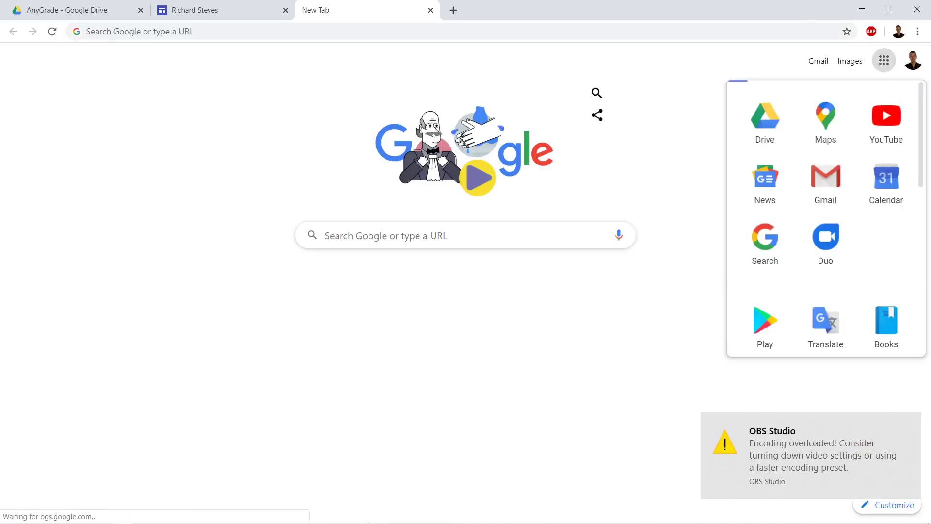
{"action": "left_click", "coordinate": [836, 184]}
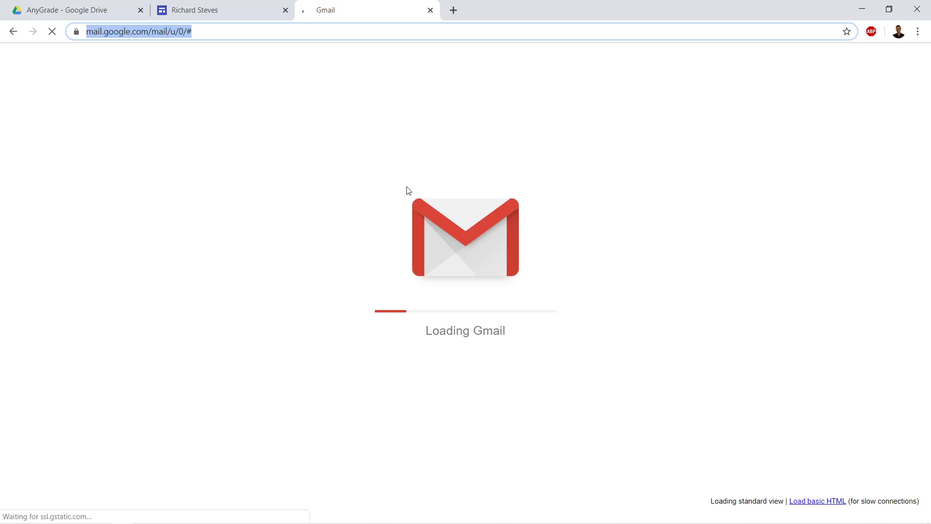
Step: Show the Gmail mailbox, then bring the phone emulator window to the front
{"action": "mouse_move", "coordinate": [371, 523]}
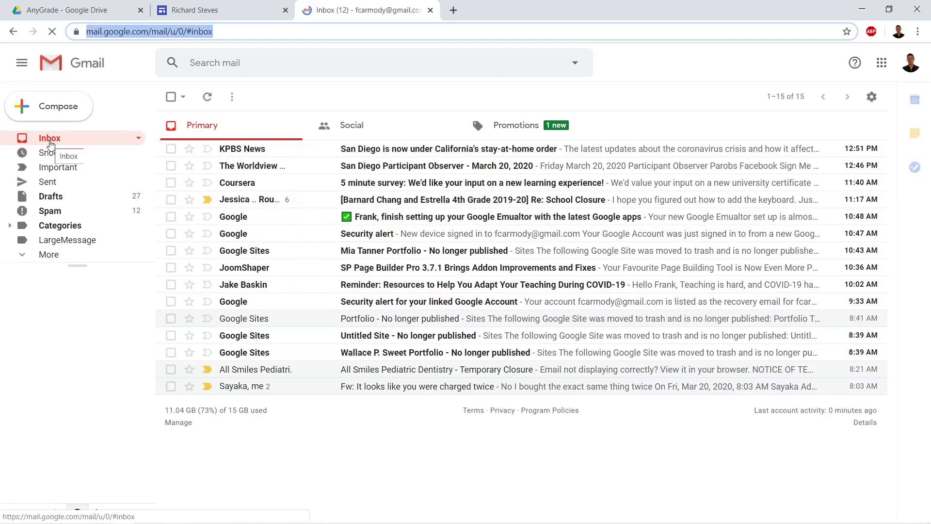
{"action": "left_click", "coordinate": [50, 144]}
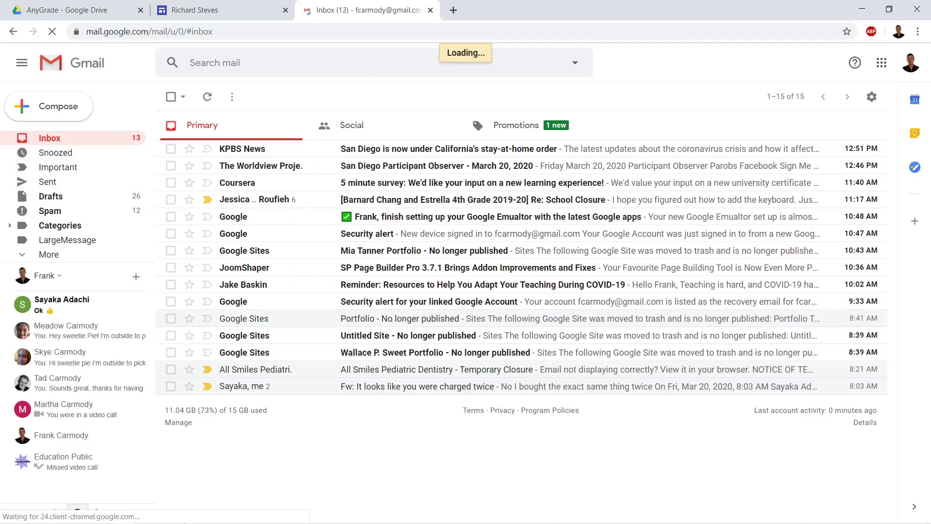
{"action": "left_click", "coordinate": [166, 517]}
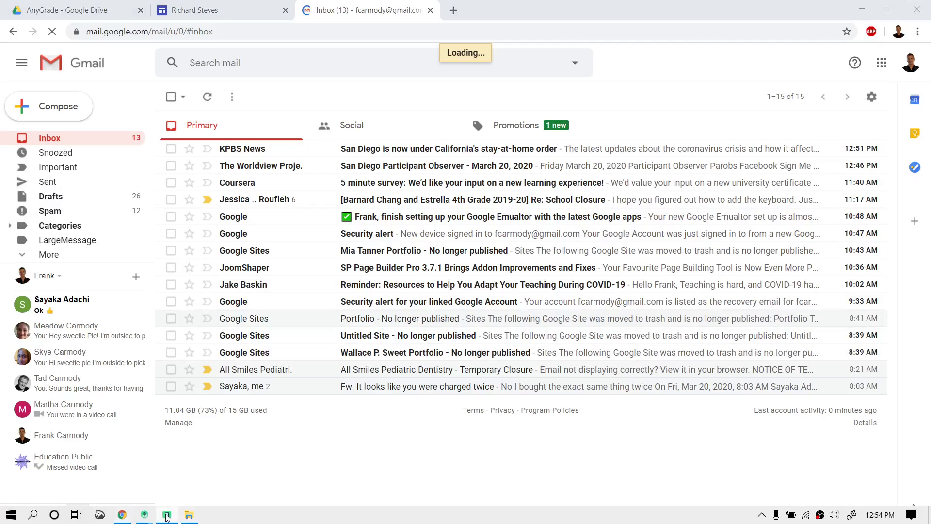
{"action": "right_click", "coordinate": [166, 517]}
{"action": "left_click", "coordinate": [155, 492]}
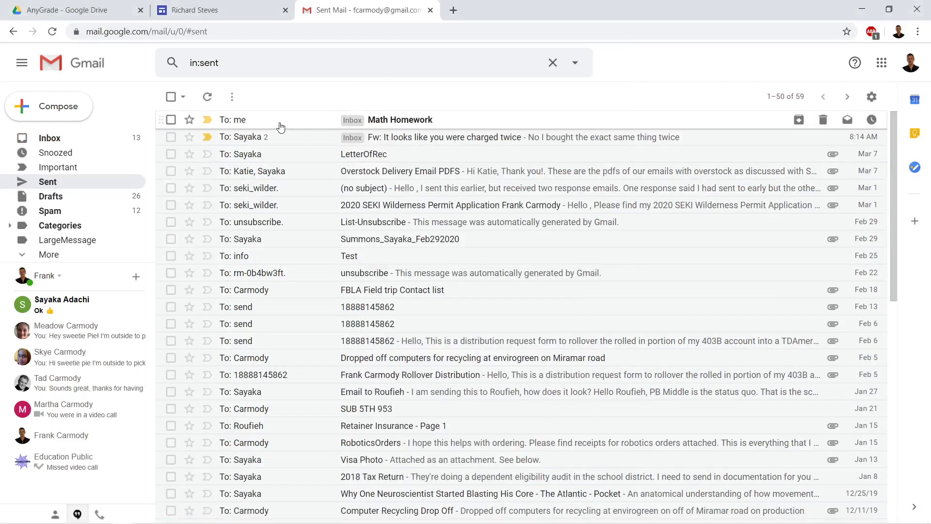
Step: Open the 'Math Homework' email from the Sent list to view its photo attachment
{"action": "left_click", "coordinate": [280, 122]}
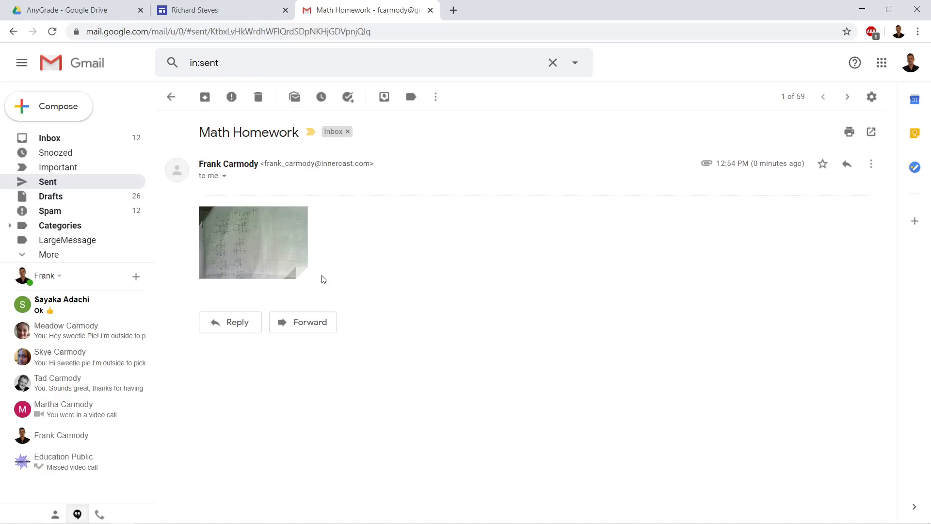
{"action": "mouse_move", "coordinate": [227, 263]}
Step: Save attachment IMG_20200320_124109.jpg to Drive in the School folder, then go to the AnyGrade tab
{"action": "left_click", "coordinate": [250, 262]}
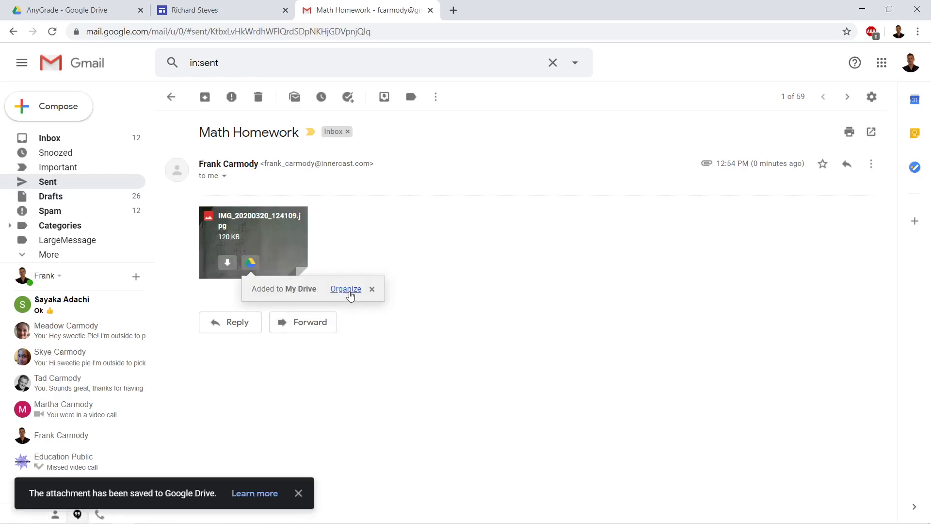
{"action": "left_click", "coordinate": [350, 293]}
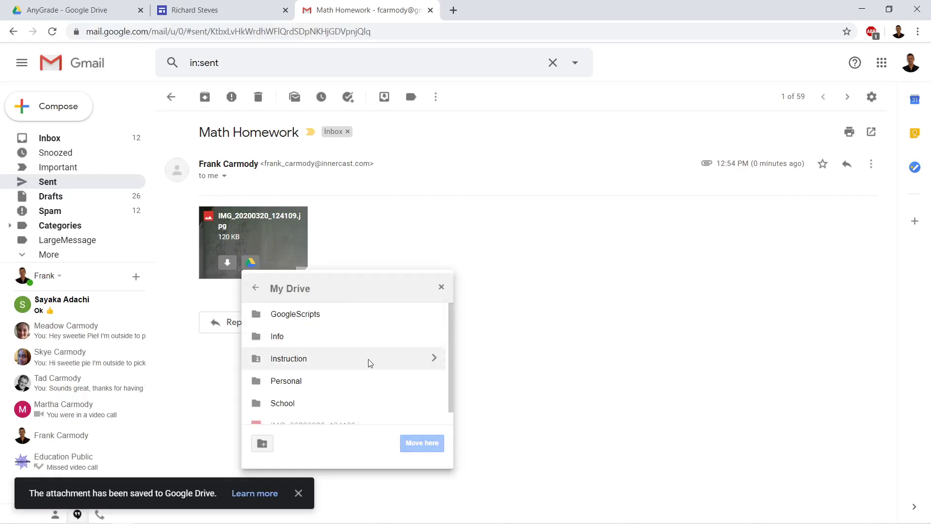
{"action": "left_click", "coordinate": [329, 410]}
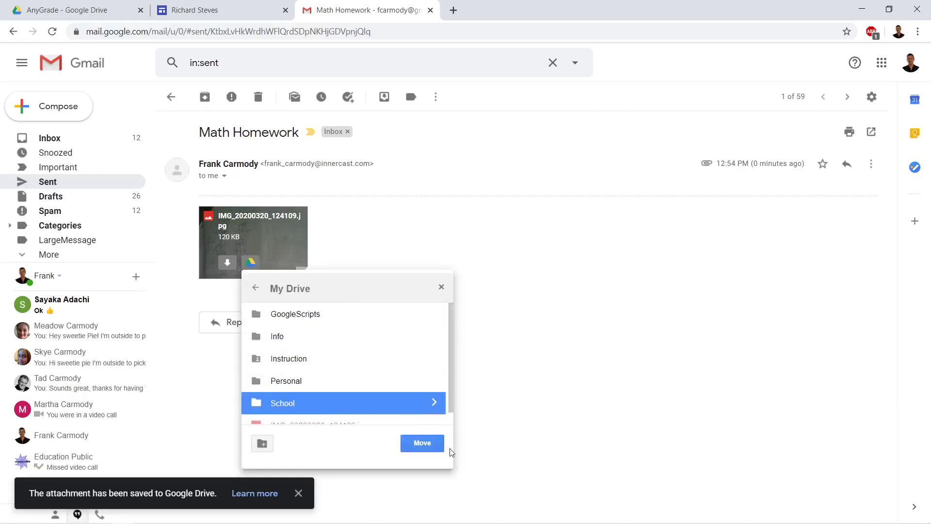
{"action": "left_click", "coordinate": [429, 444]}
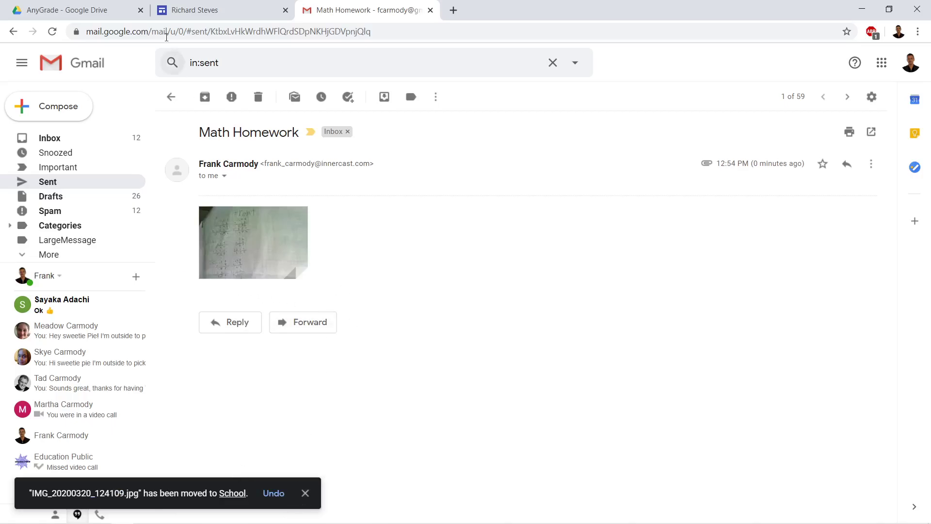
{"action": "left_click", "coordinate": [76, 16]}
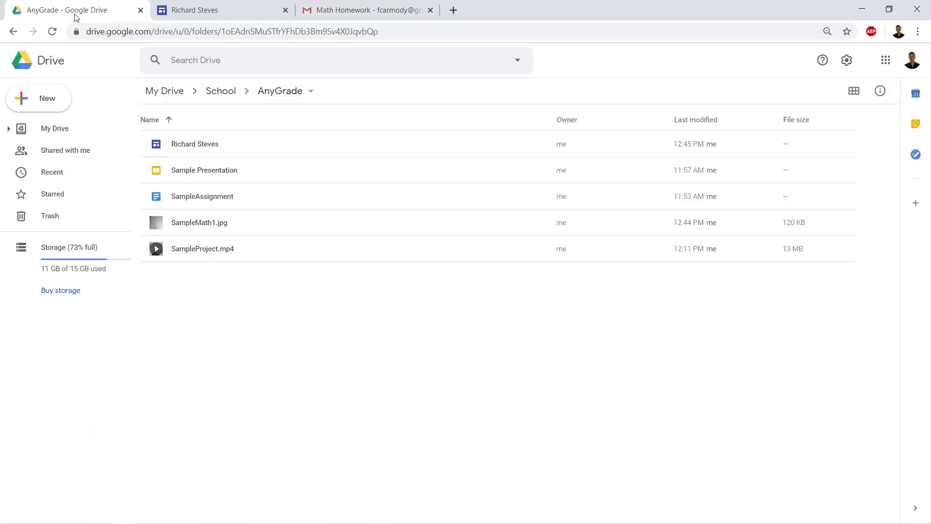
Step: Rename the photo in School to 'Sample Math Homework 2' and drag it into AnyGrade
{"action": "left_click", "coordinate": [223, 94]}
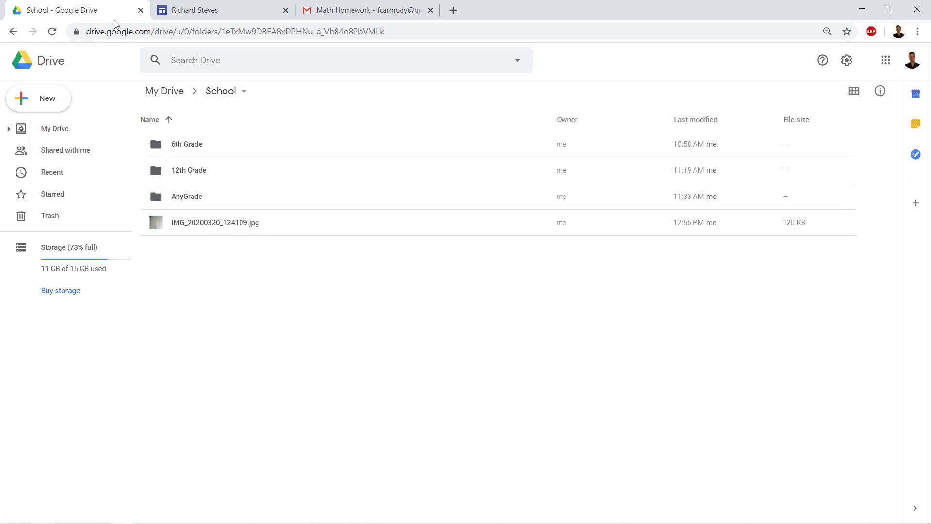
{"action": "right_click", "coordinate": [222, 223]}
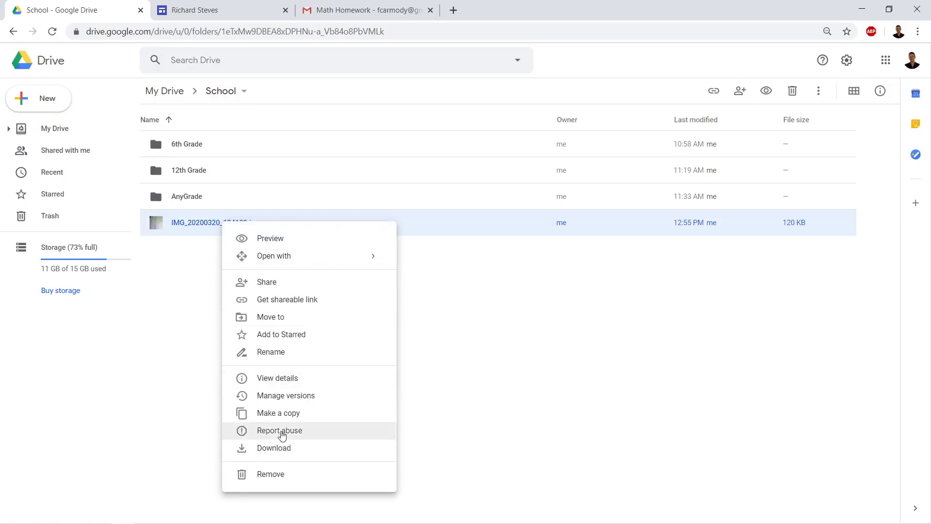
{"action": "left_click", "coordinate": [285, 352]}
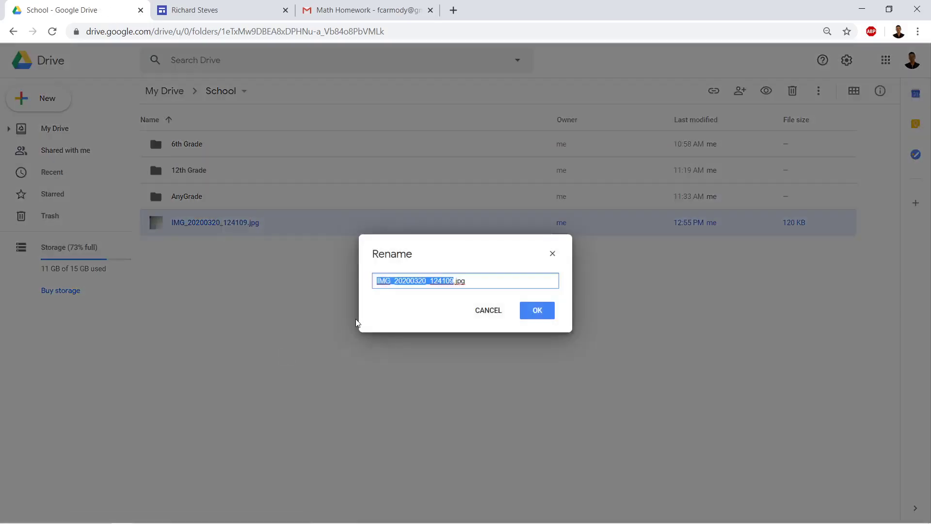
{"action": "type", "text": "Sample MAth Homework 2"}
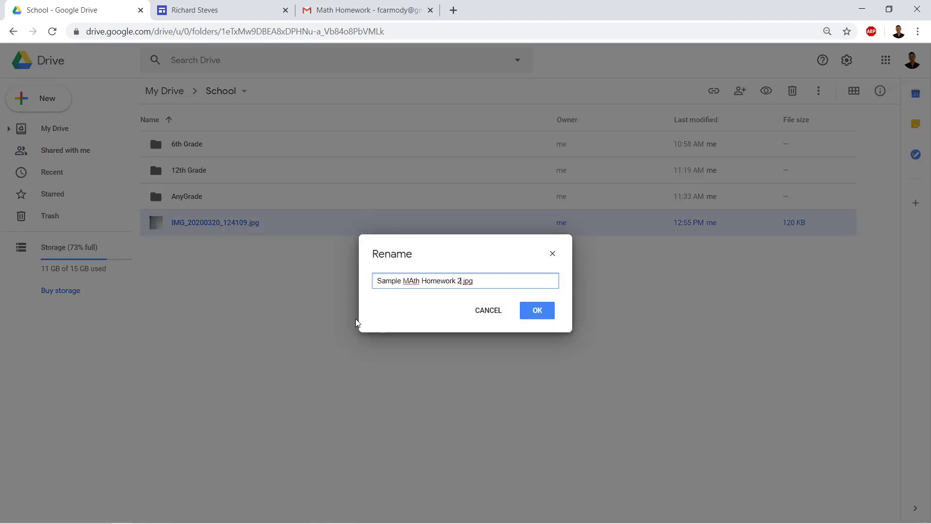
{"action": "left_click", "coordinate": [414, 281]}
{"action": "key", "text": "BackSpace"}
{"action": "type", "text": "a"}
{"action": "left_click", "coordinate": [541, 313]}
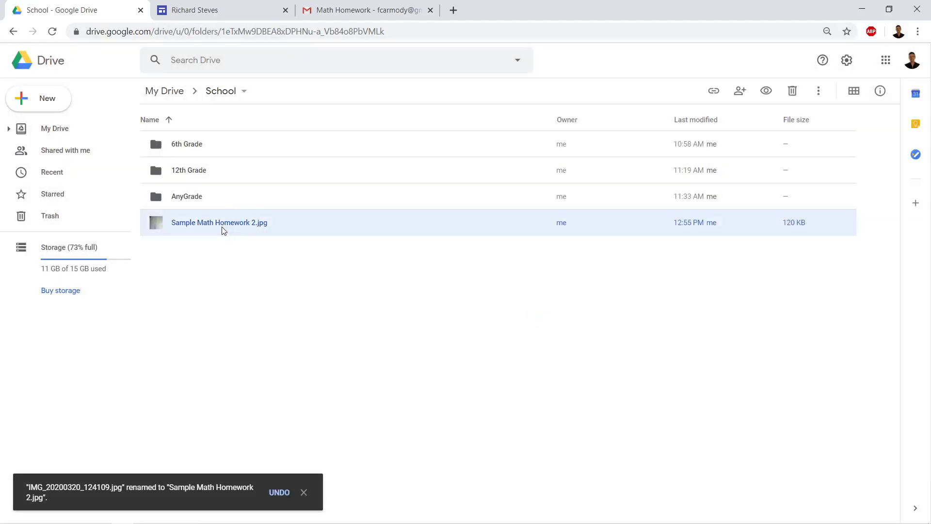
{"action": "left_click_drag", "start_coordinate": [222, 228], "coordinate": [209, 199]}
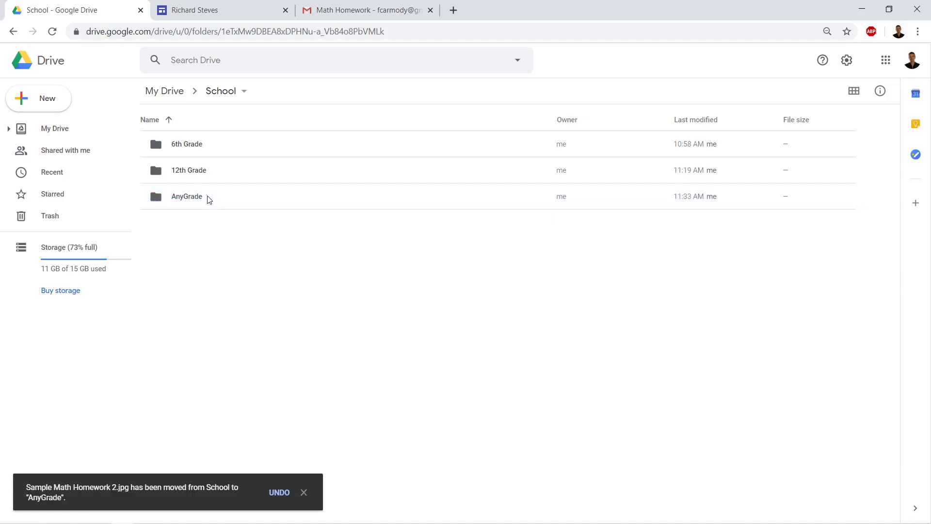
Step: Open AnyGrade and remove the spaces, renaming the photo to 'SampleMathHomework2.jpg'
{"action": "left_click", "coordinate": [210, 199]}
{"action": "double_click", "coordinate": [210, 199]}
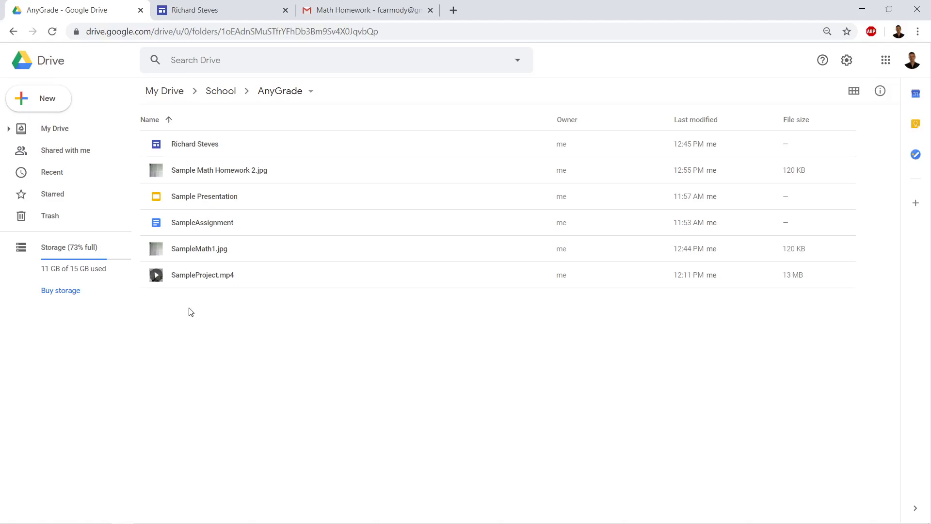
{"action": "right_click", "coordinate": [211, 179]}
{"action": "left_click", "coordinate": [267, 313]}
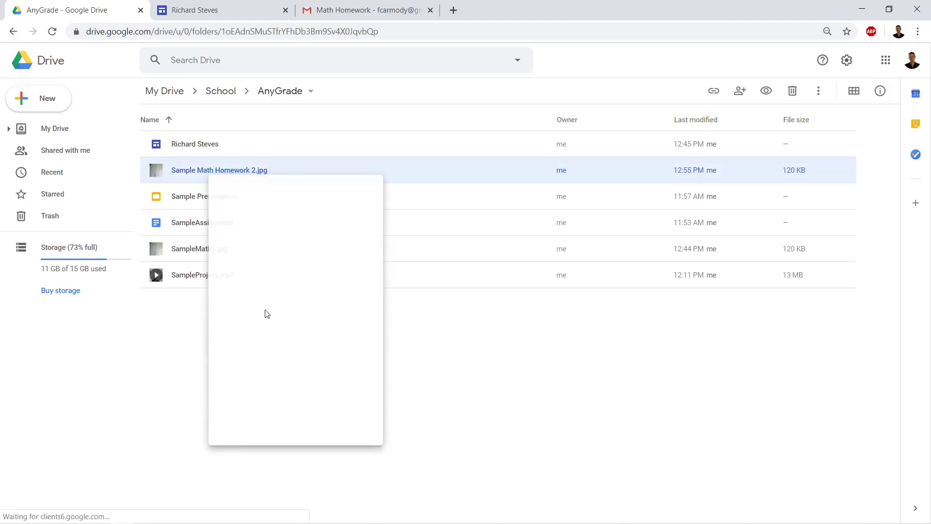
{"action": "left_click", "coordinate": [405, 281]}
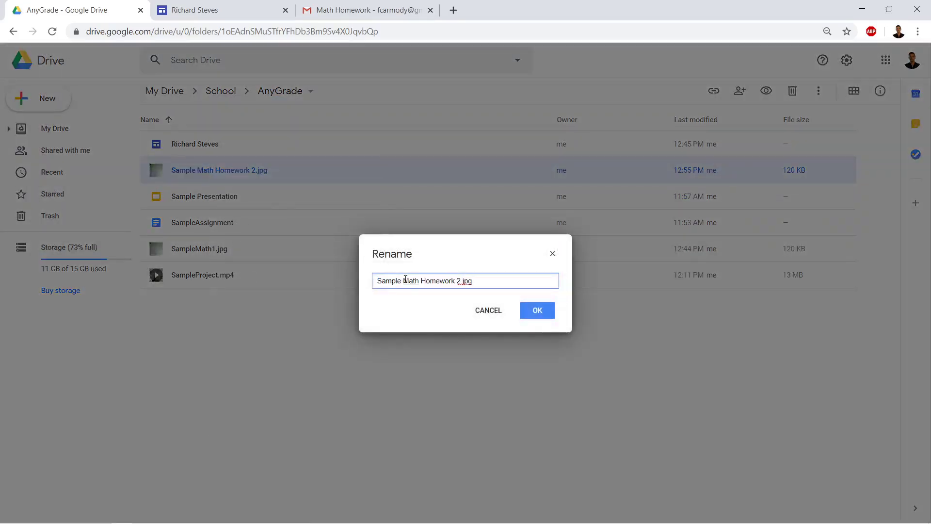
{"action": "key", "text": "BackSpace"}
{"action": "left_click", "coordinate": [421, 280]}
{"action": "key", "text": "BackSpace"}
{"action": "left_click", "coordinate": [452, 281]}
{"action": "key", "text": "BackSpace"}
{"action": "left_click", "coordinate": [536, 311]}
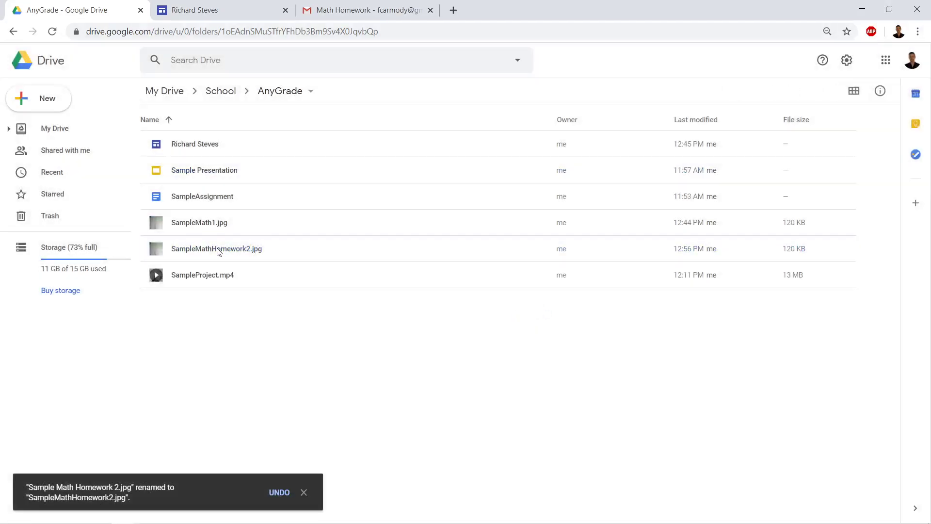
Step: Insert the Sample Math Homework photo from Drive below the first image on Unit 1 Lesson 9
{"action": "left_click", "coordinate": [221, 11]}
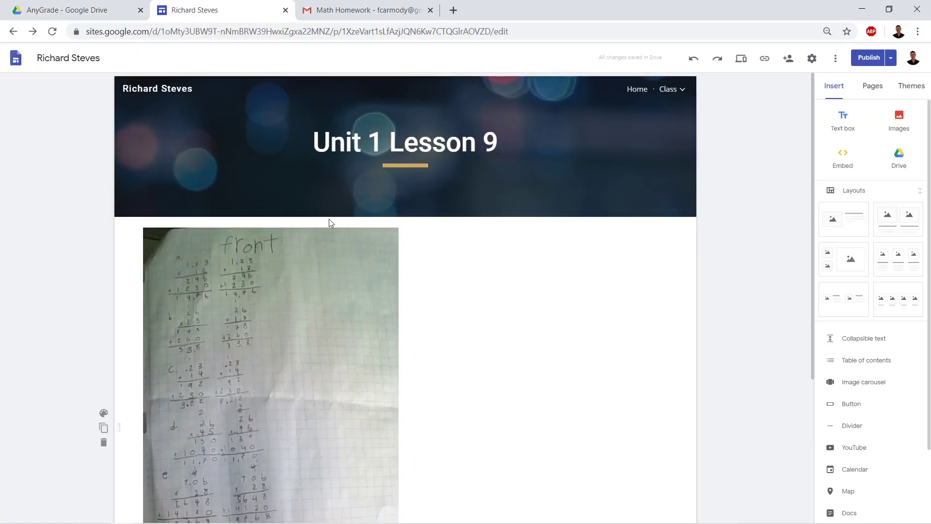
{"action": "scroll", "coordinate": [537, 299], "scroll_direction": "down", "scroll_amount": 5}
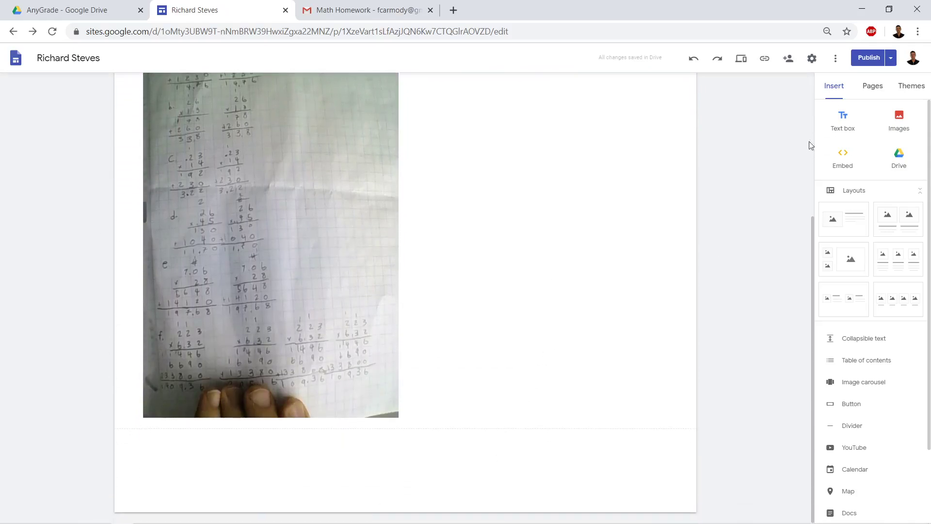
{"action": "left_click", "coordinate": [898, 160]}
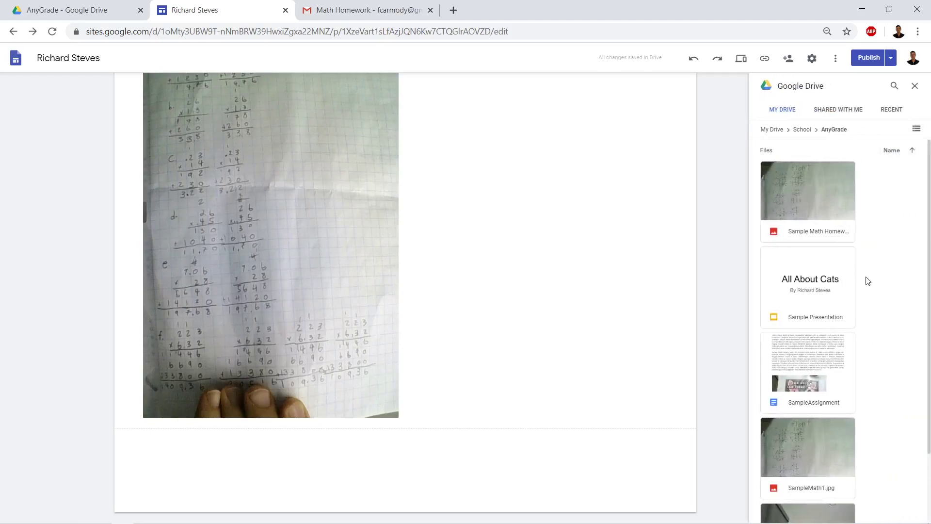
{"action": "left_click", "coordinate": [811, 193]}
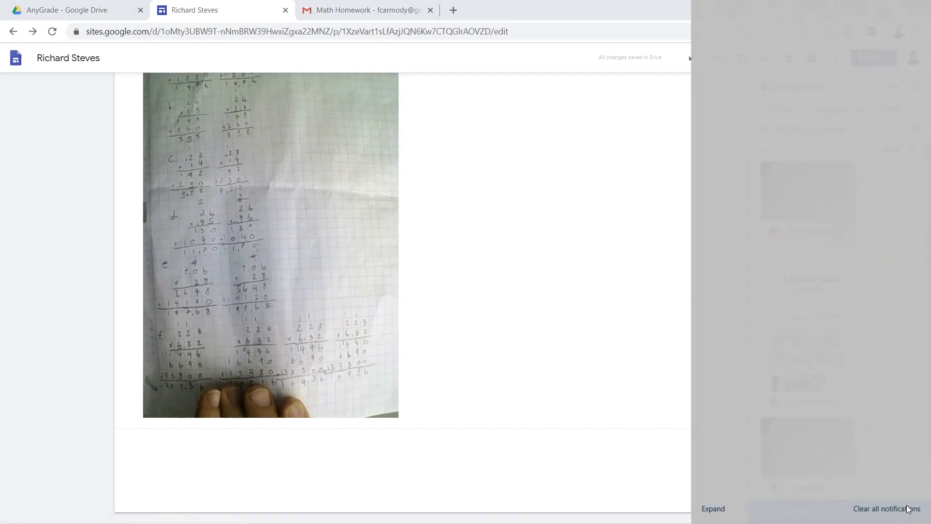
{"action": "left_click", "coordinate": [608, 403]}
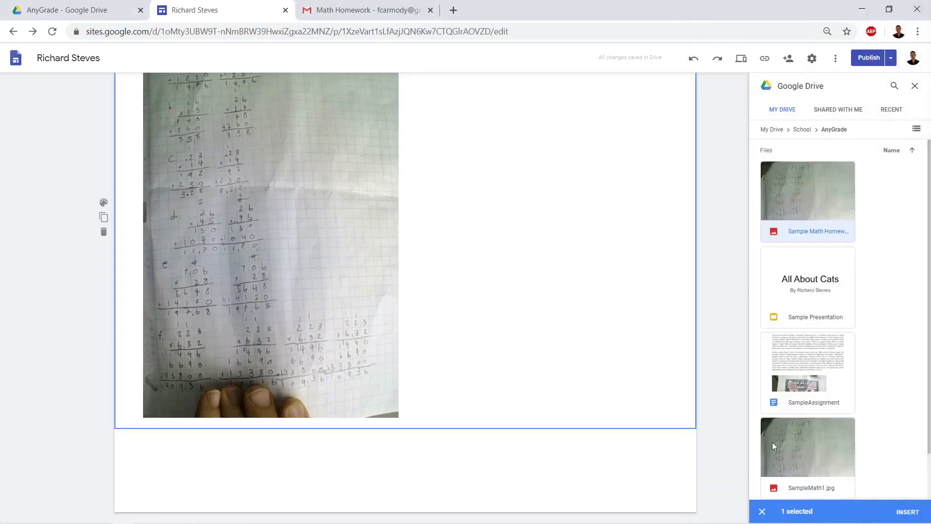
{"action": "left_click", "coordinate": [906, 515]}
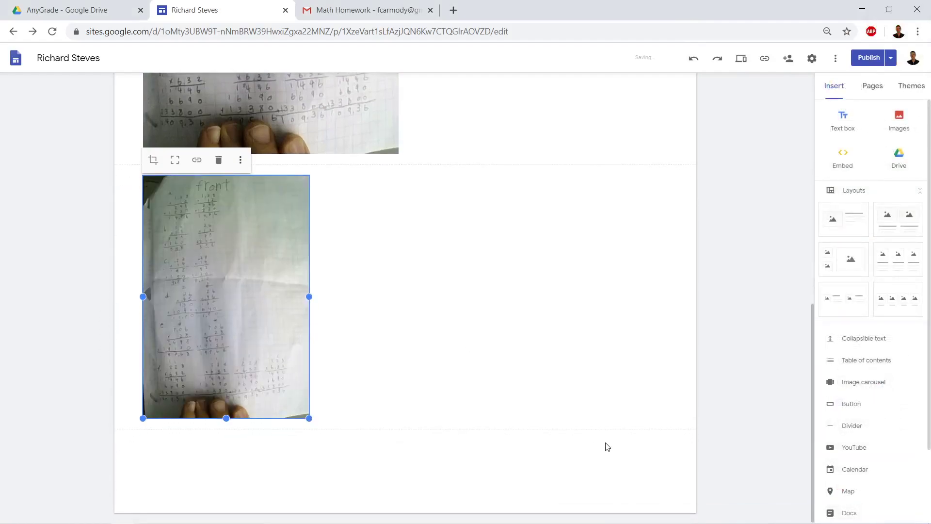
{"action": "left_click", "coordinate": [701, 455]}
{"action": "mouse_move", "coordinate": [645, 523]}
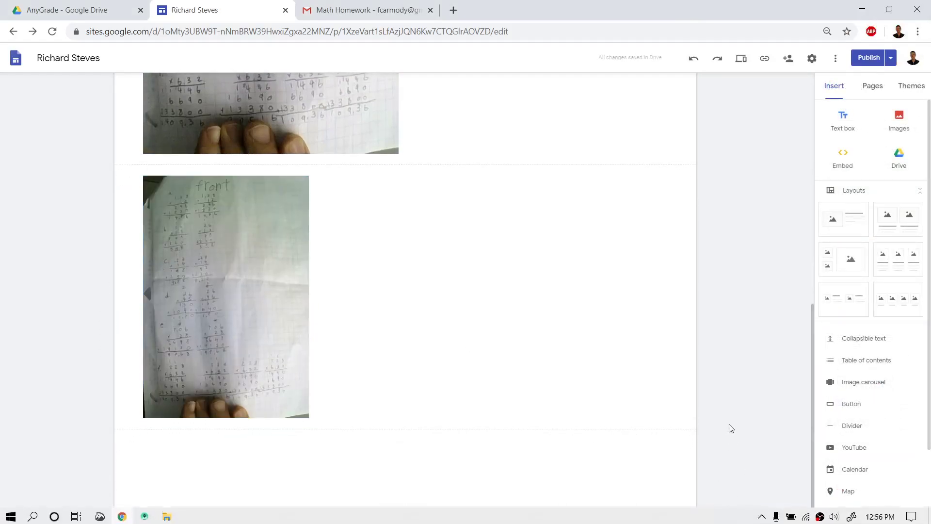
Step: Publish the site, then view the live Unit 1 Lesson 9 page with the homework photo in a new tab
{"action": "left_click", "coordinate": [870, 59]}
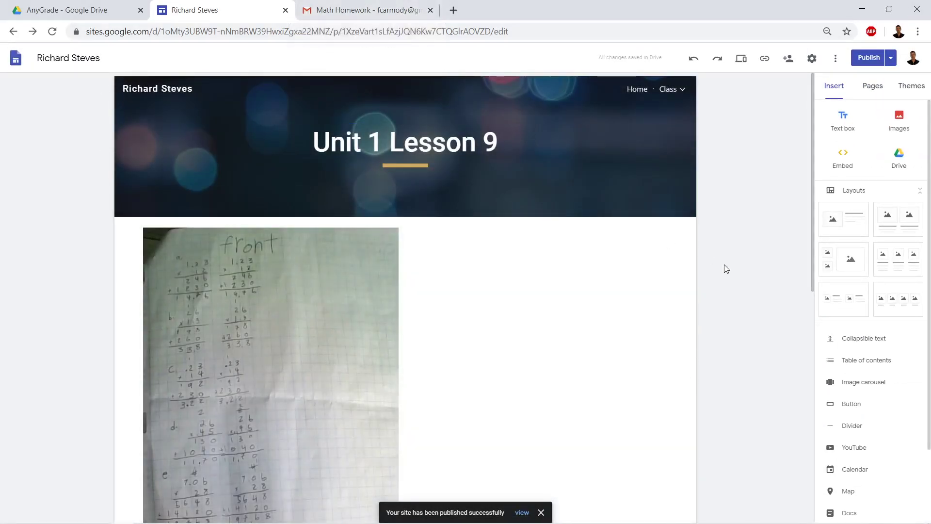
{"action": "scroll", "coordinate": [727, 268], "scroll_direction": "down", "scroll_amount": 15}
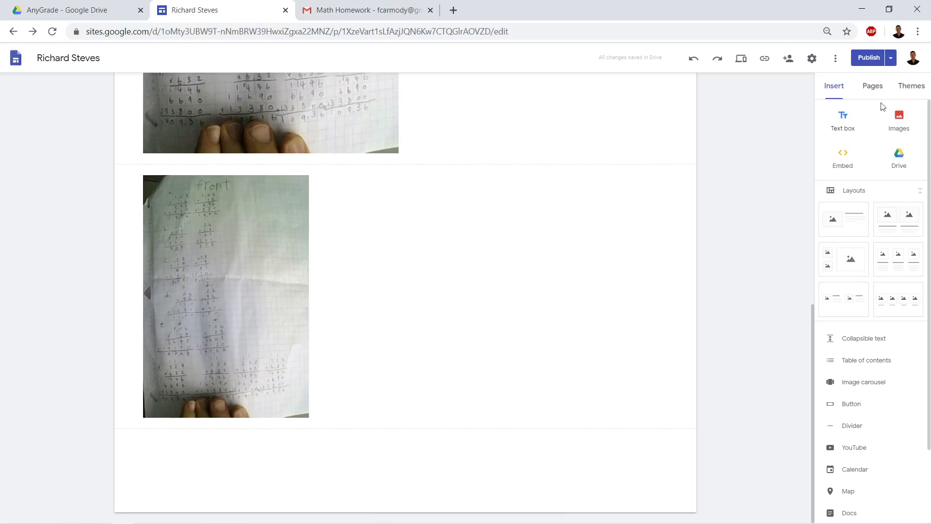
{"action": "left_click", "coordinate": [893, 58]}
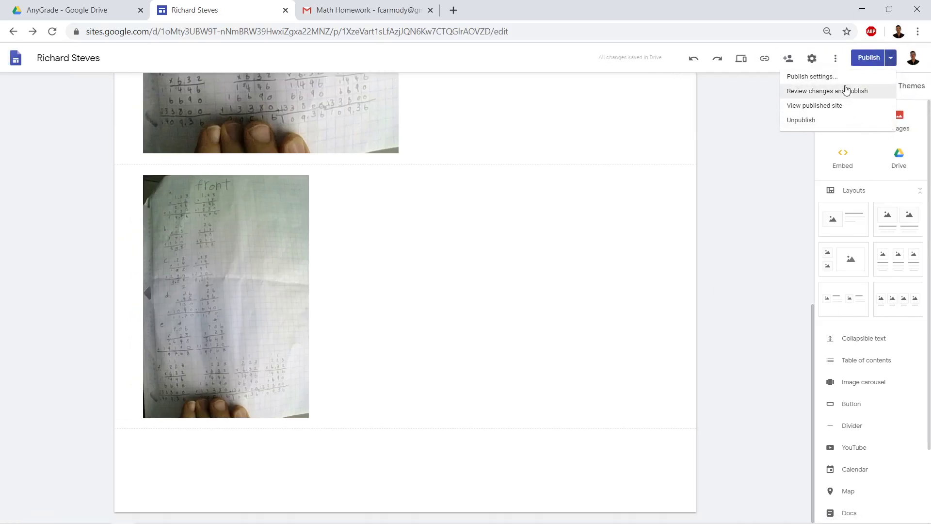
{"action": "left_click", "coordinate": [824, 107]}
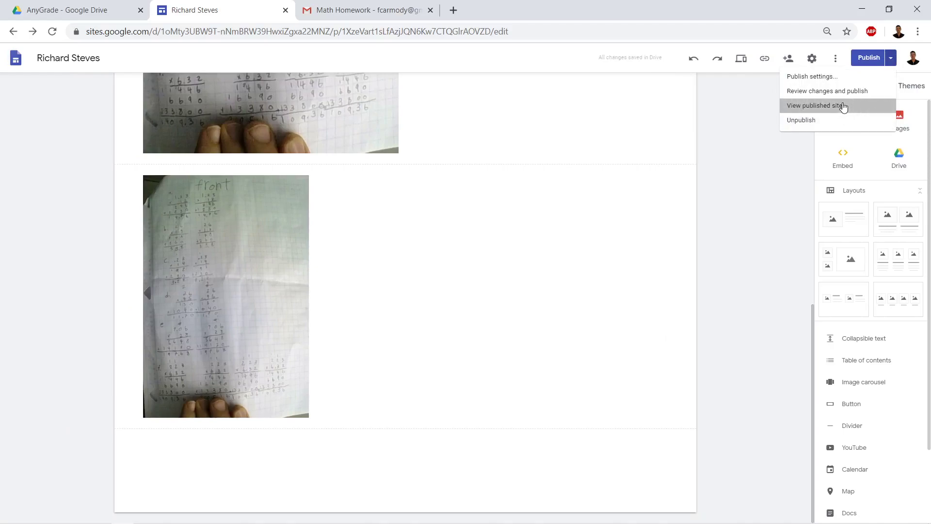